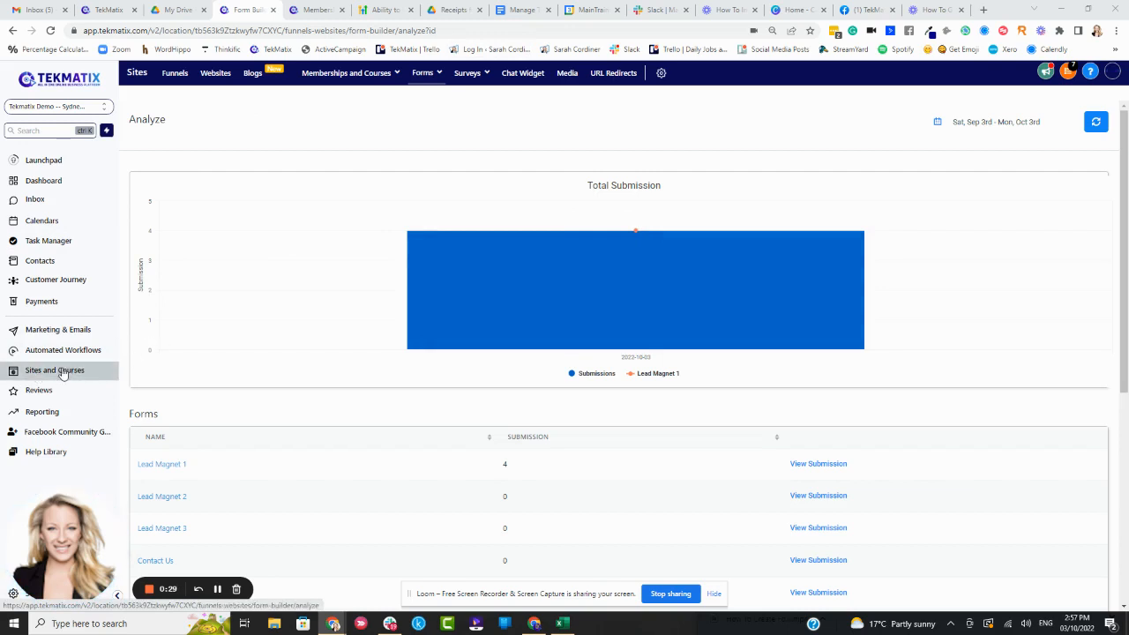
# Set the form analytics date range to this year, Jan 1 to Dec 31, 2022, and refresh the data.
pyautogui.moveTo(427, 74)
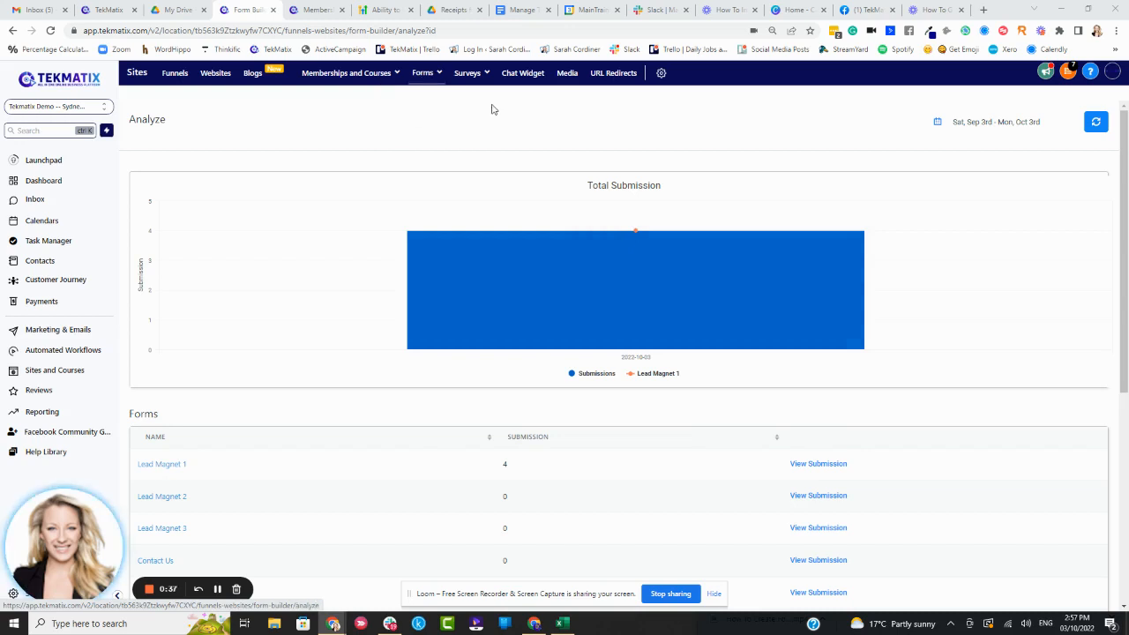
pyautogui.scroll(-2, 400, 184)
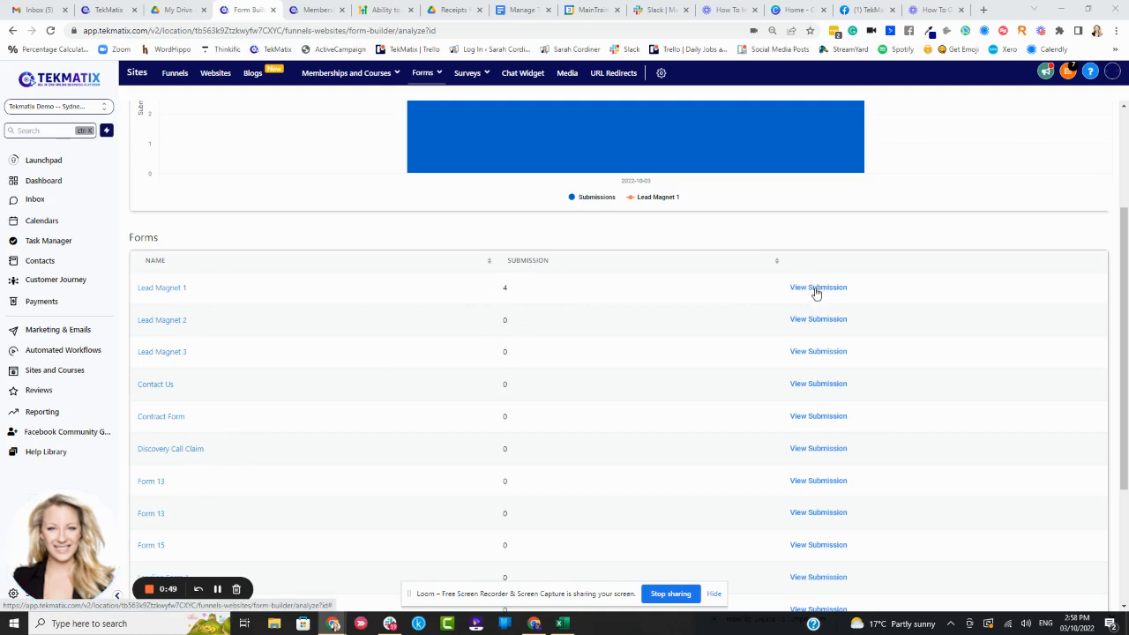
pyautogui.scroll(2, 855, 278)
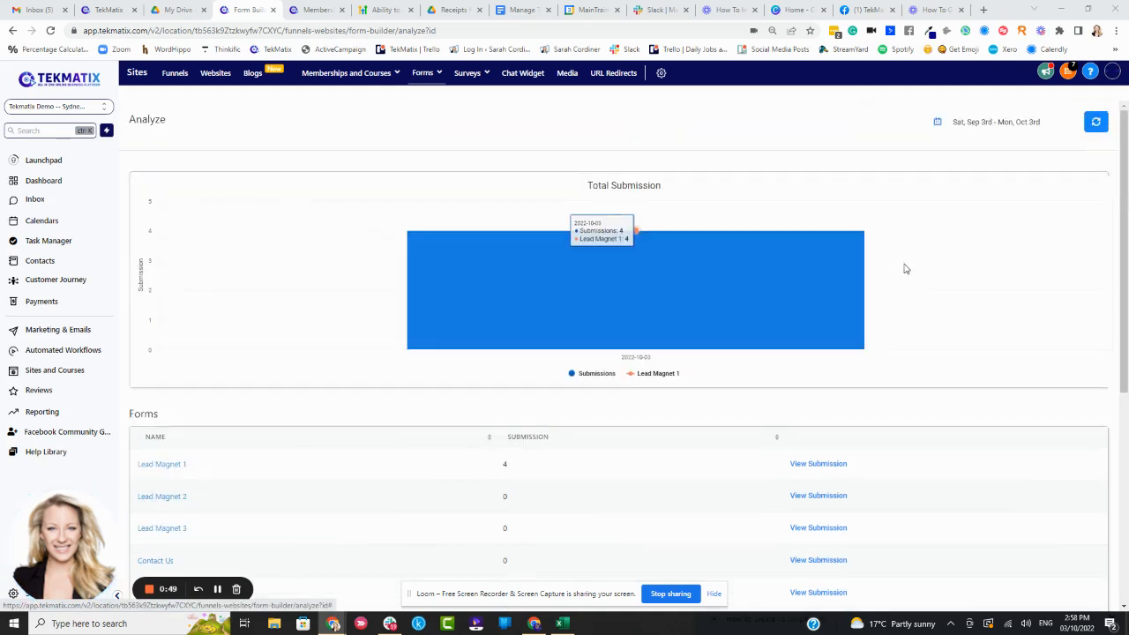
pyautogui.click(971, 124)
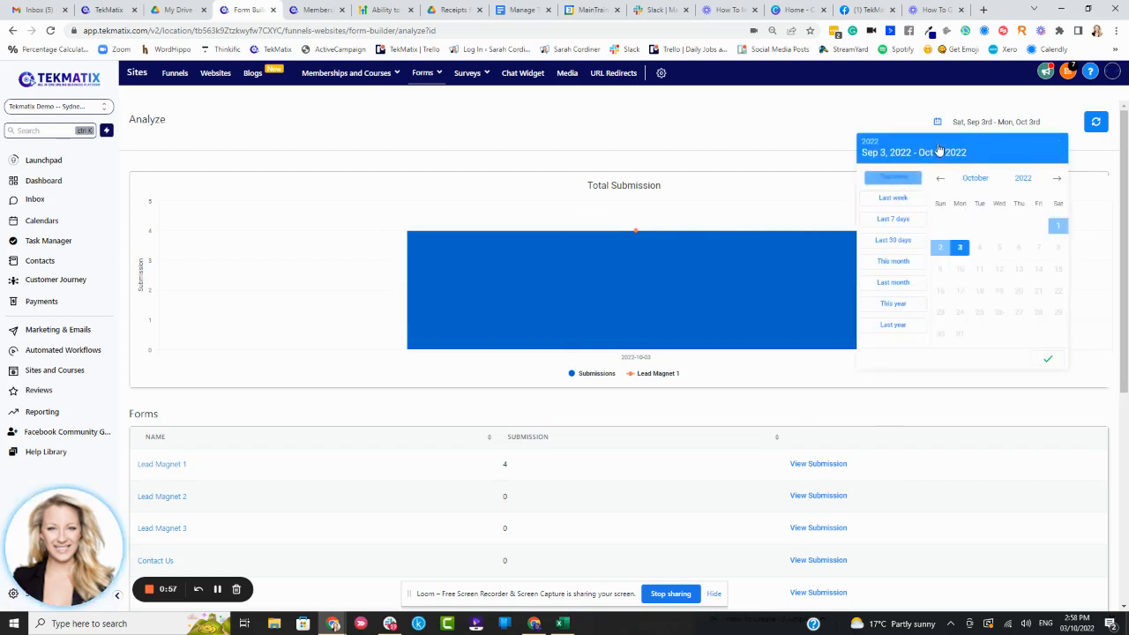
pyautogui.click(893, 306)
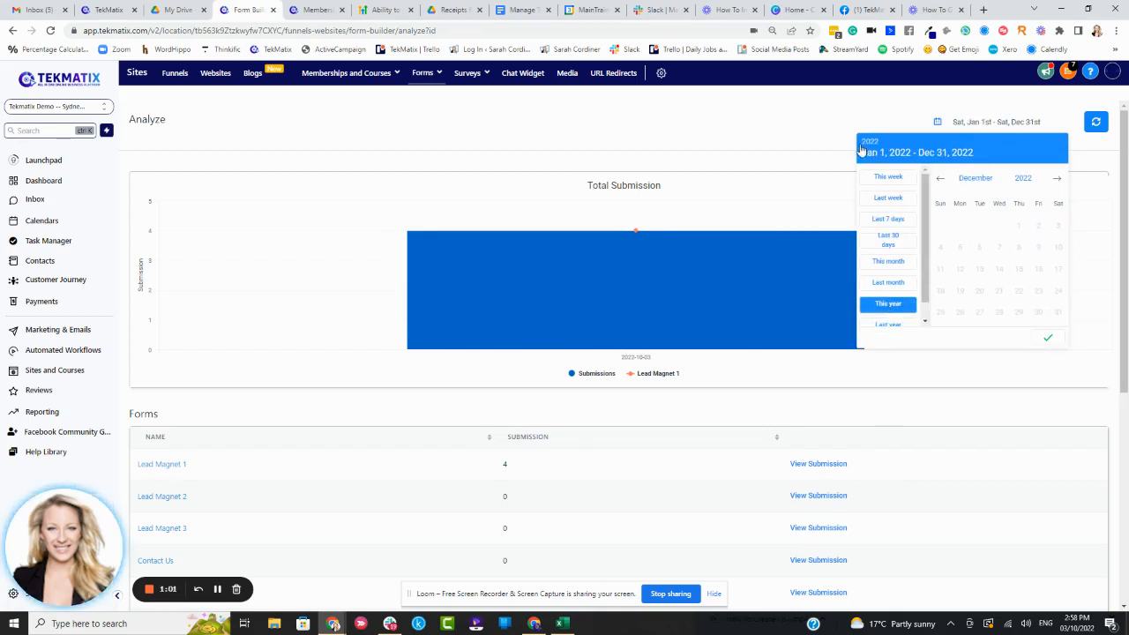
pyautogui.click(864, 121)
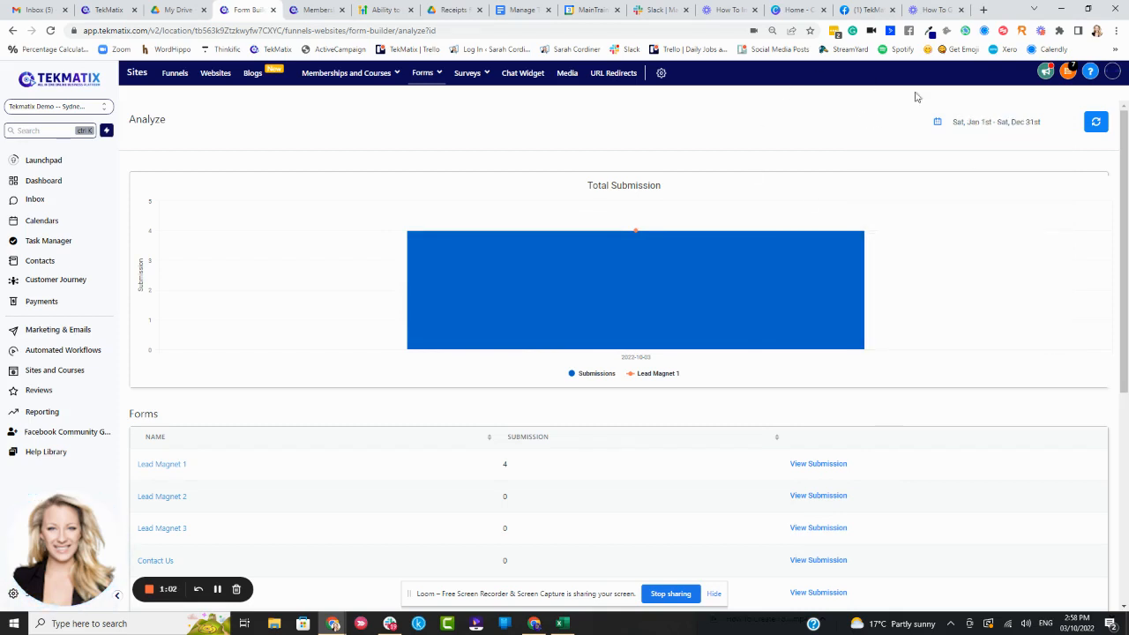
pyautogui.click(1095, 122)
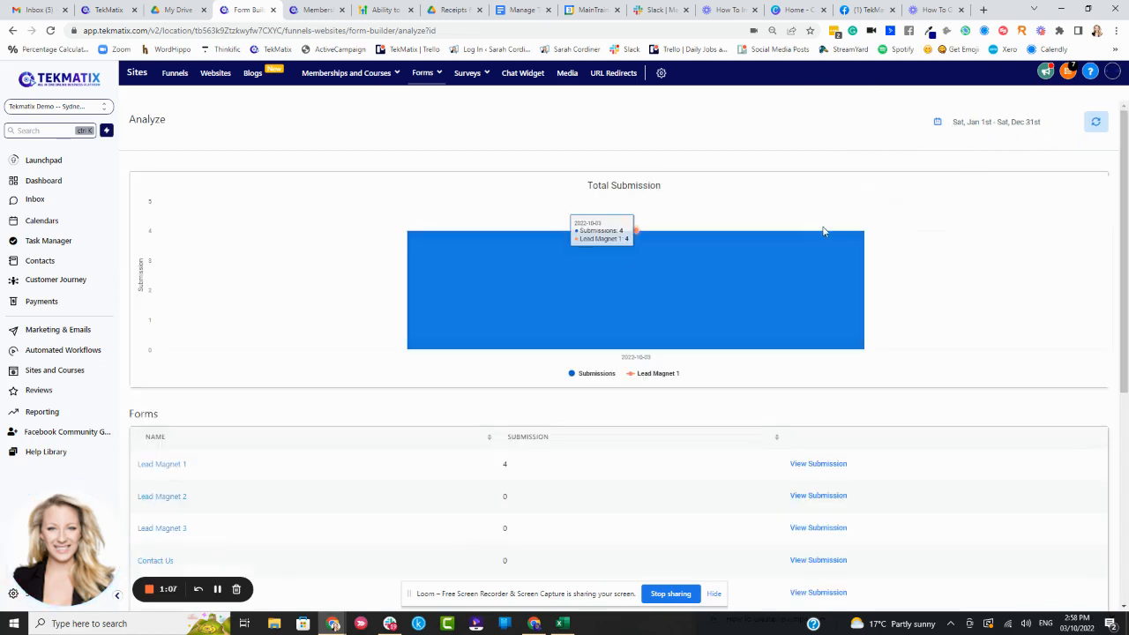
# View the submissions received for the Lead Magnet 1 form.
pyautogui.scroll(-2, 165, 358)
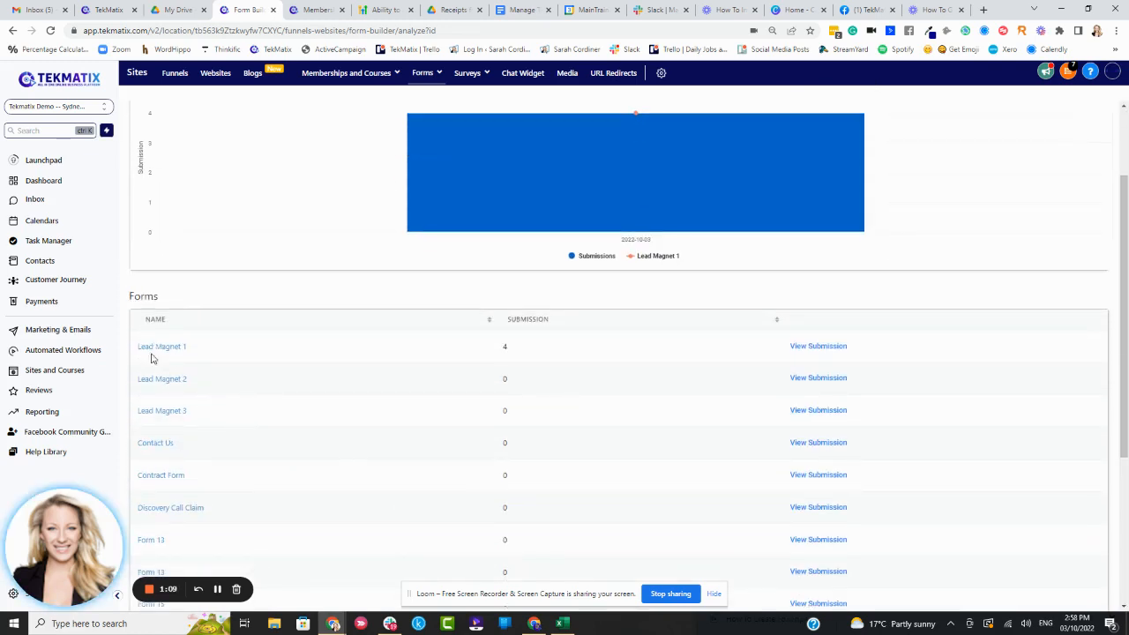
pyautogui.click(819, 346)
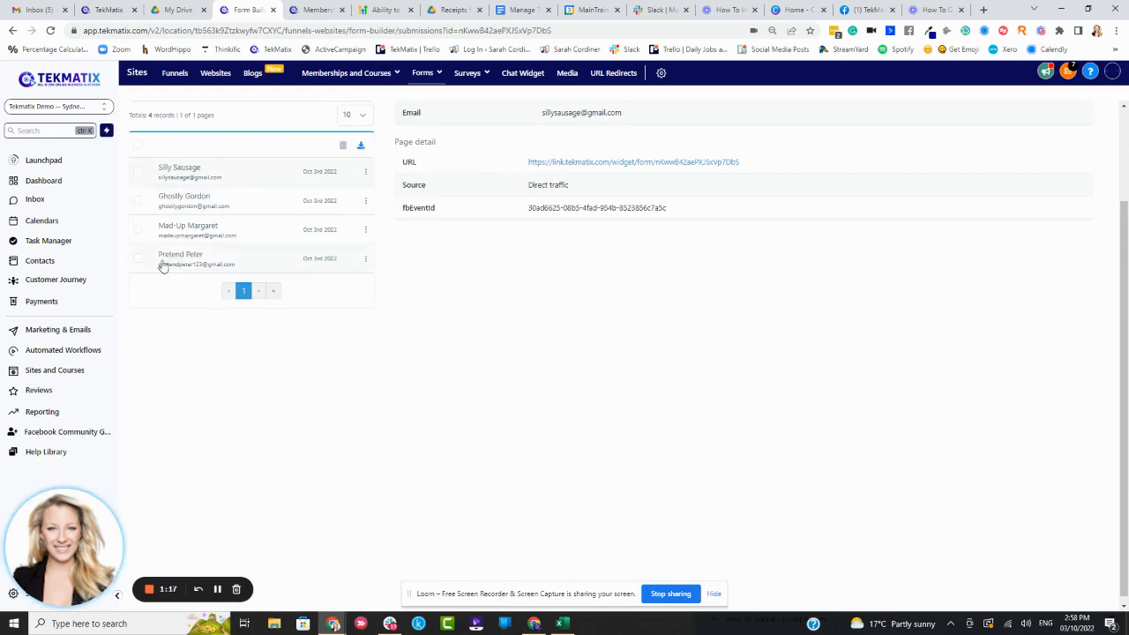
pyautogui.scroll(2, 409, 205)
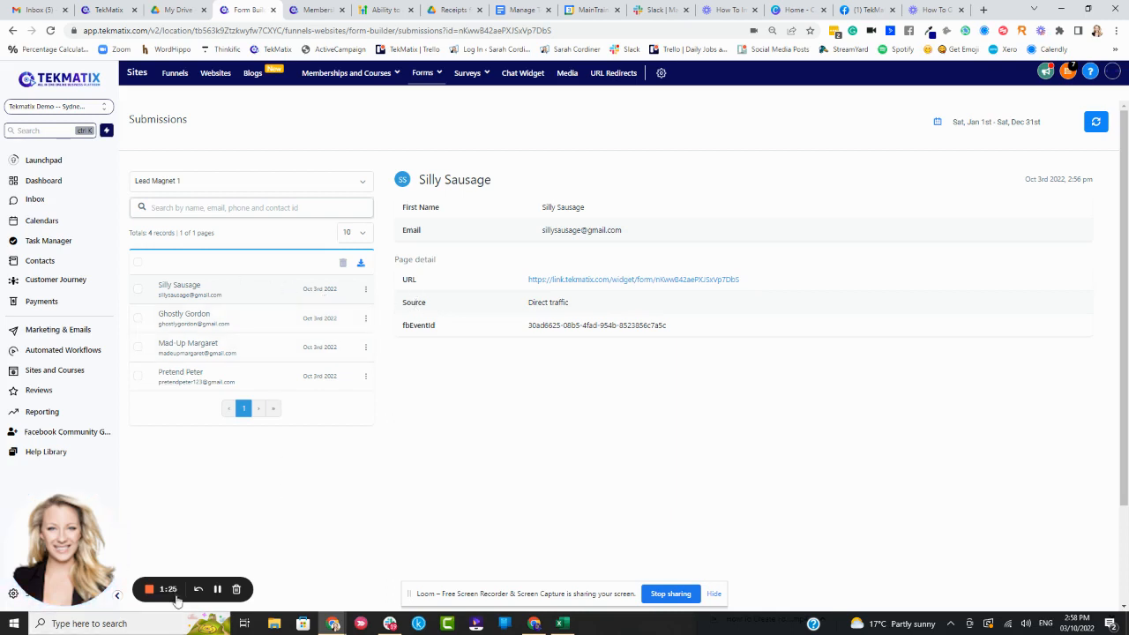
# Download the Lead Magnet 1 submissions as a CSV file and open it in a maximized Excel window.
pyautogui.click(361, 263)
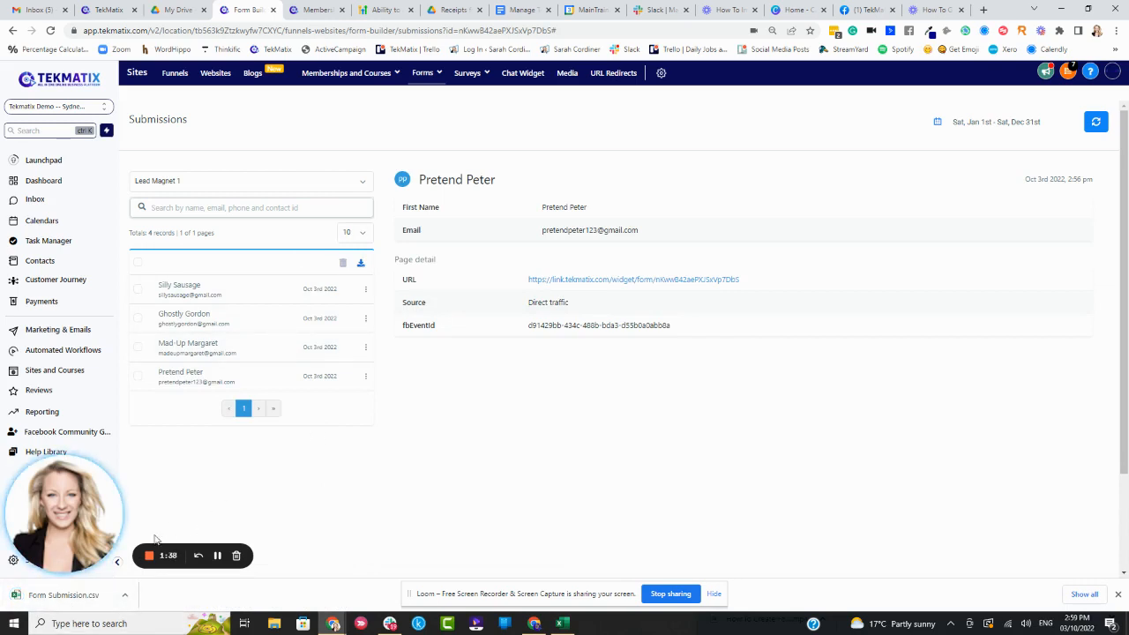
pyautogui.click(88, 594)
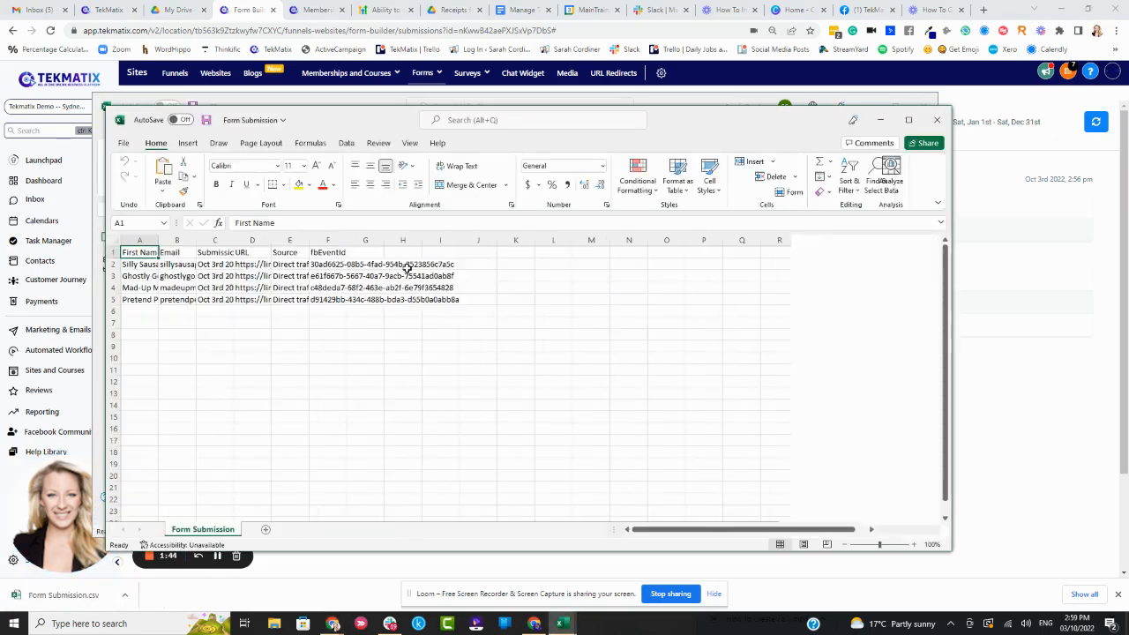
pyautogui.click(910, 120)
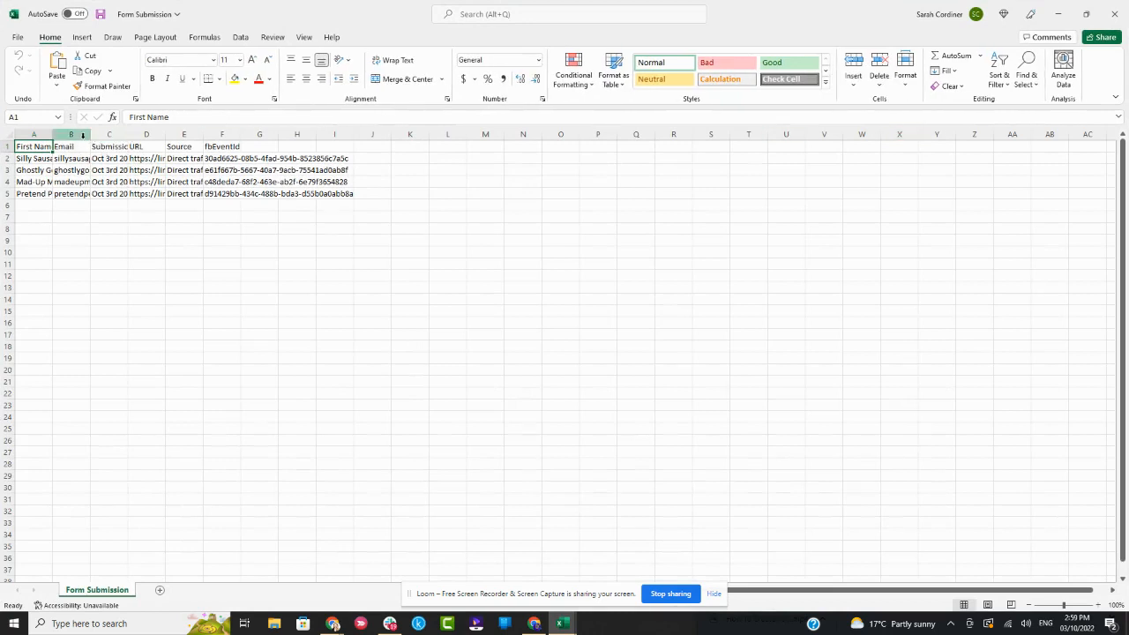
# Widen the Email column of the exported sheet and highlight the submission data for review.
pyautogui.moveTo(90, 138); pyautogui.dragTo(138, 138)
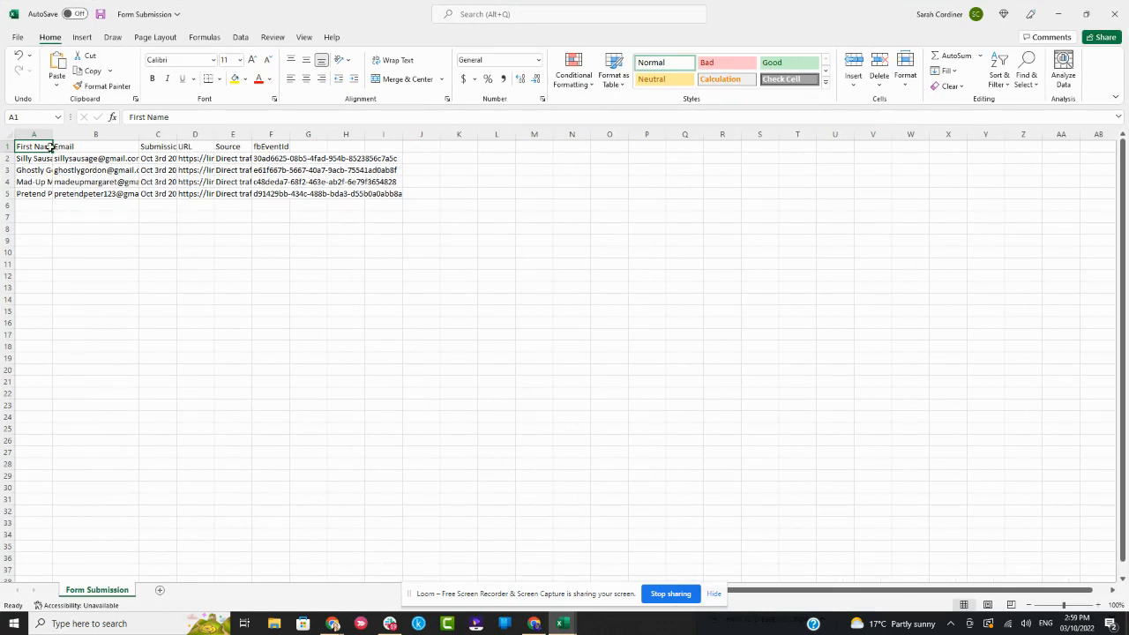
pyautogui.moveTo(36, 148); pyautogui.dragTo(413, 203)
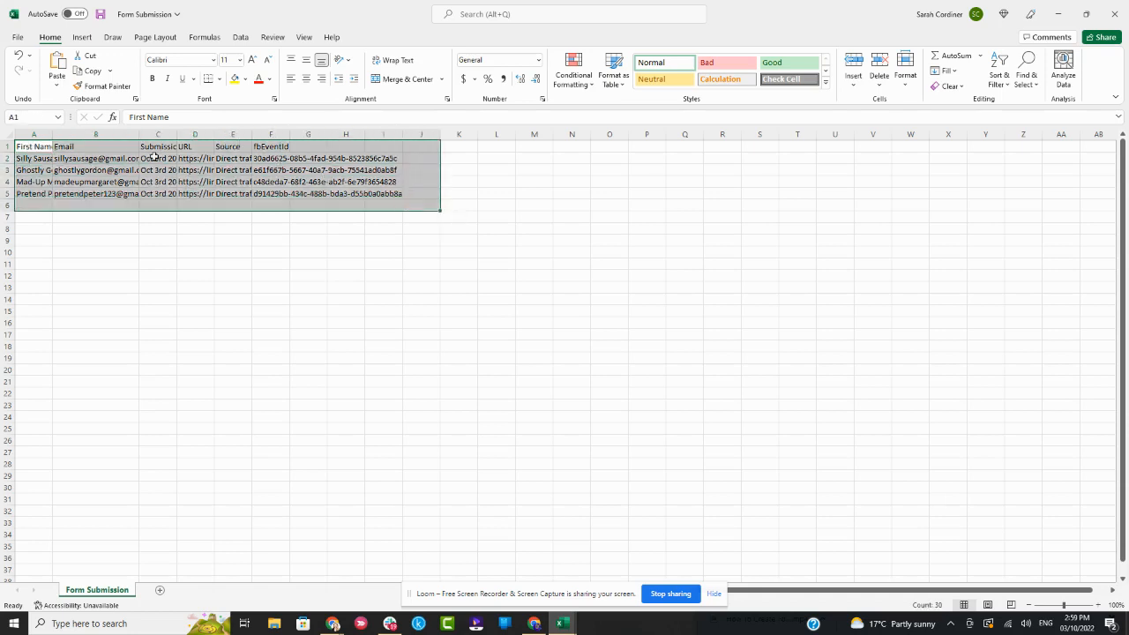
pyautogui.click(176, 251)
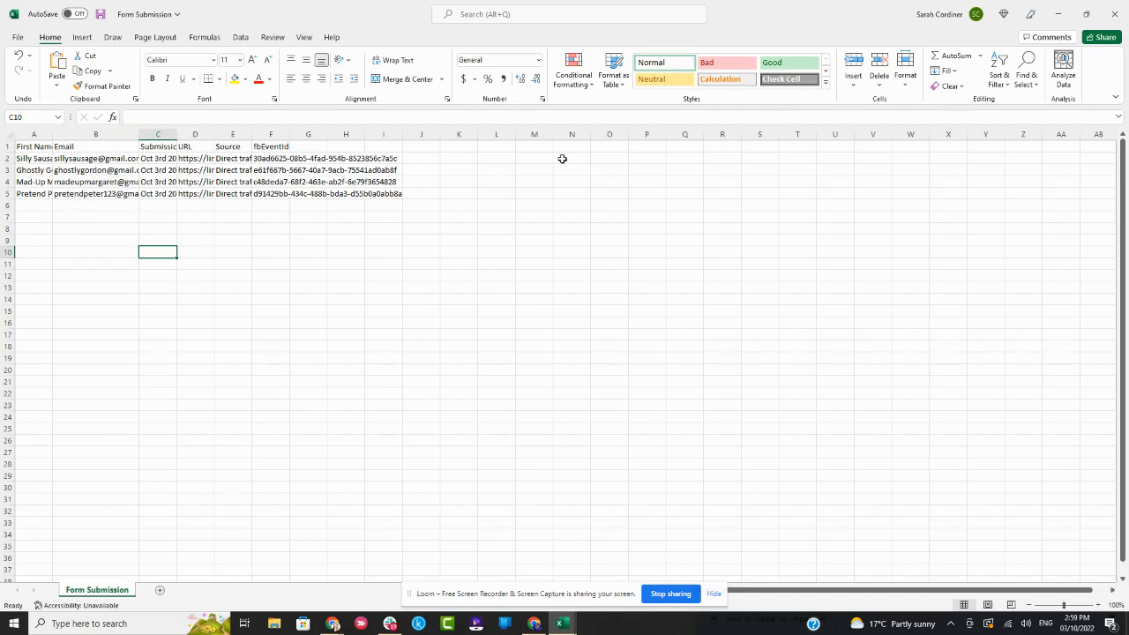
# Minimize the open Excel workbooks to switch back to Tekmatix, and go to the forms Analyze page.
pyautogui.click(1058, 13)
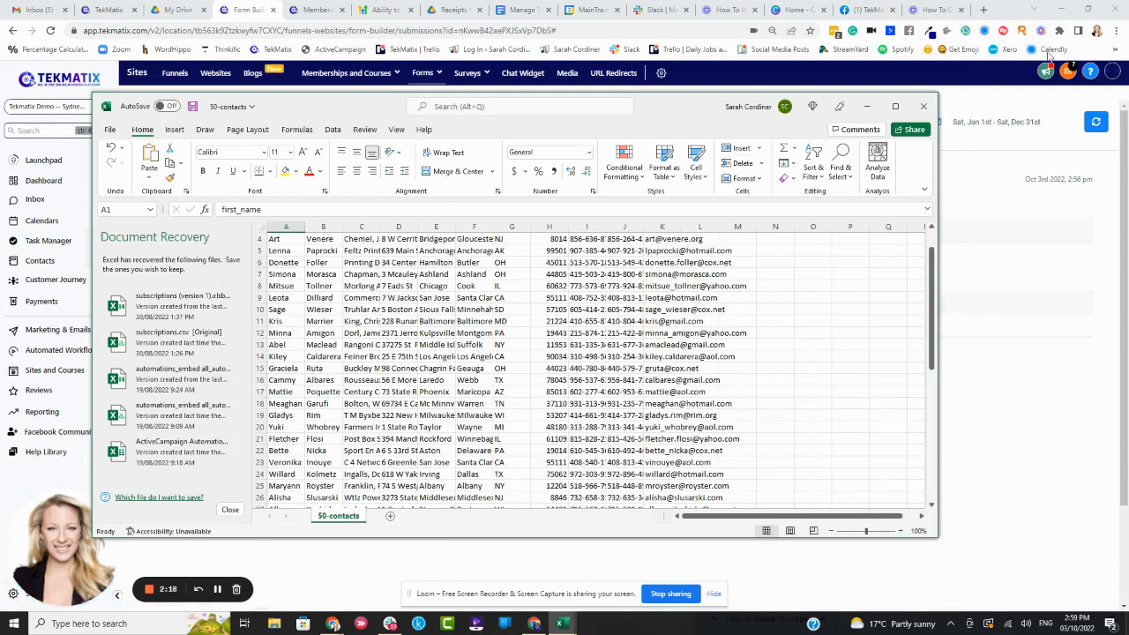
pyautogui.click(867, 106)
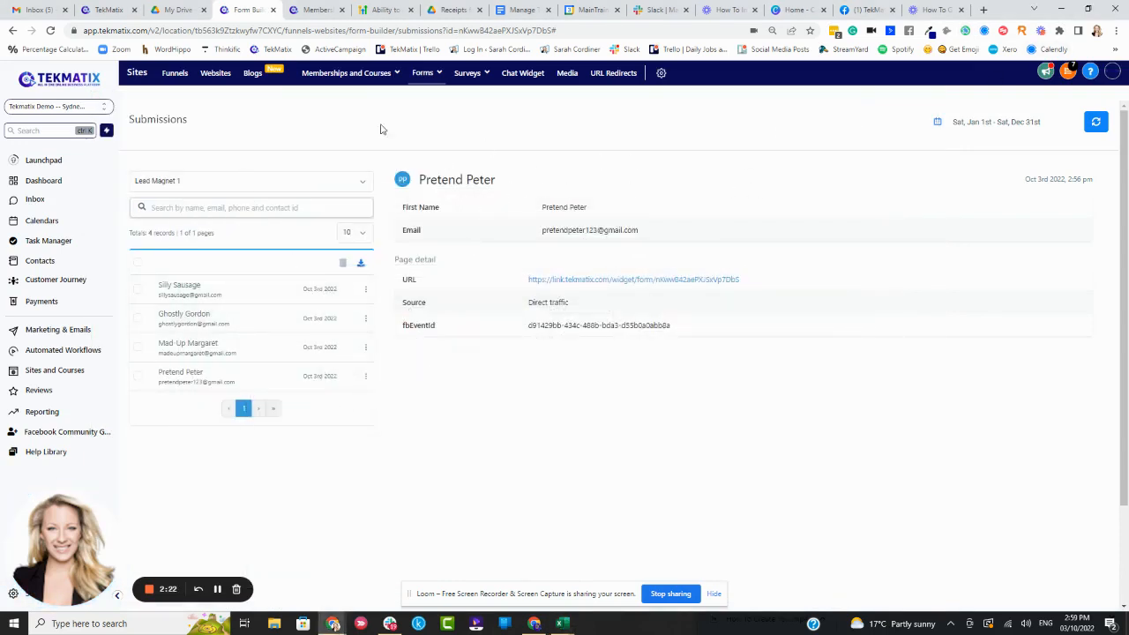
pyautogui.moveTo(425, 74)
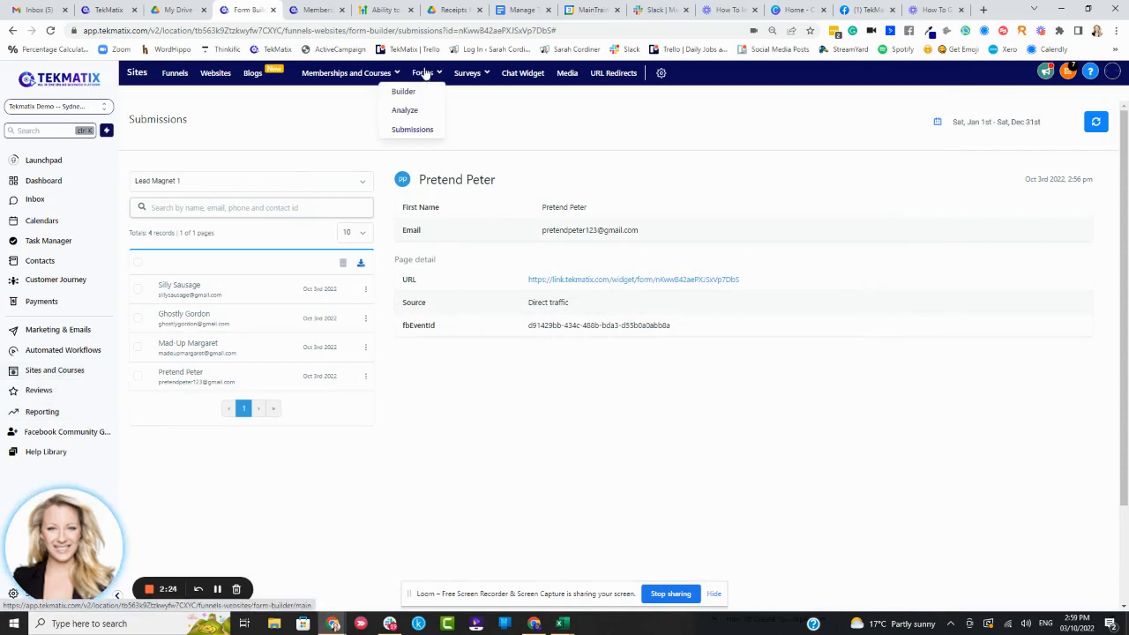
pyautogui.click(405, 110)
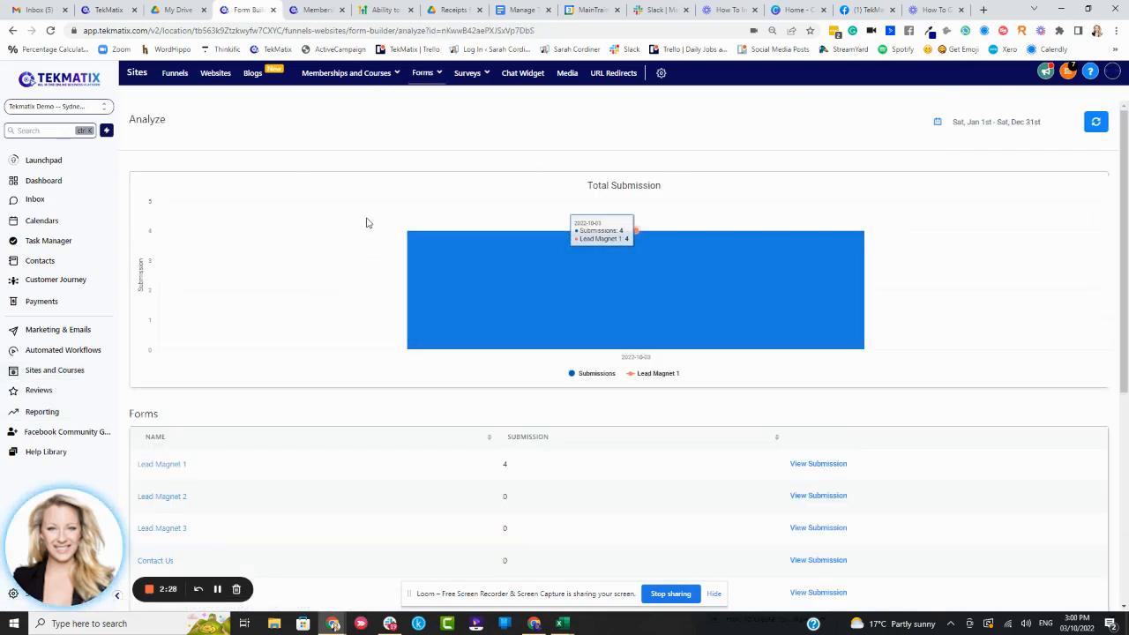
# Review the submission chart and per-form figures, and open Lead Magnet 1 from the forms list.
pyautogui.scroll(-5, 386, 244)
pyautogui.scroll(5, 449, 279)
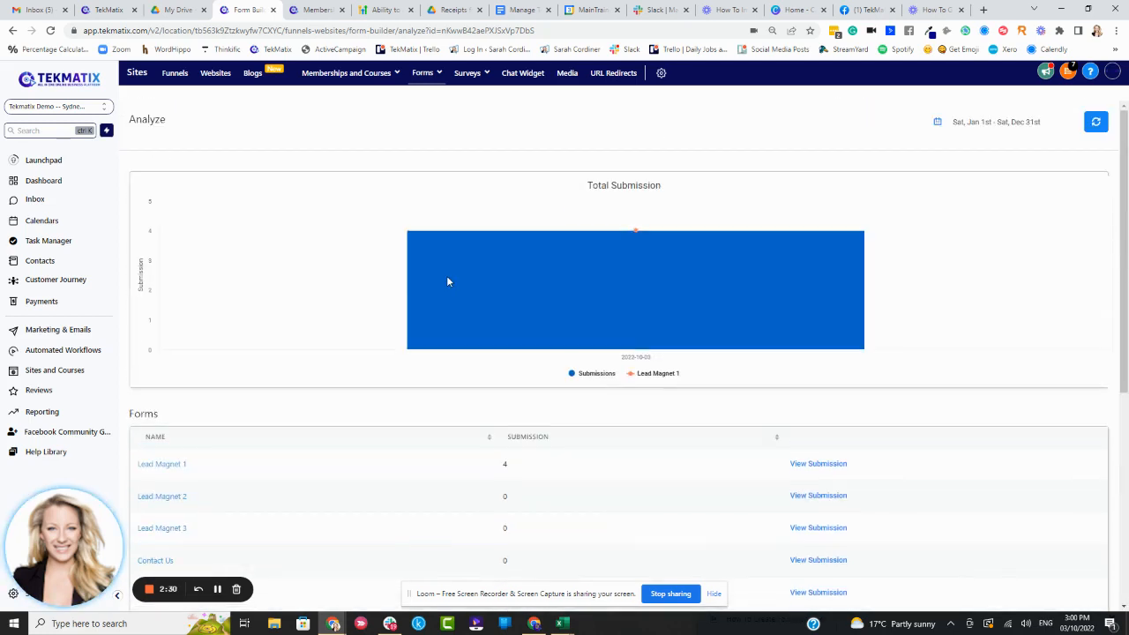
pyautogui.scroll(-2, 447, 282)
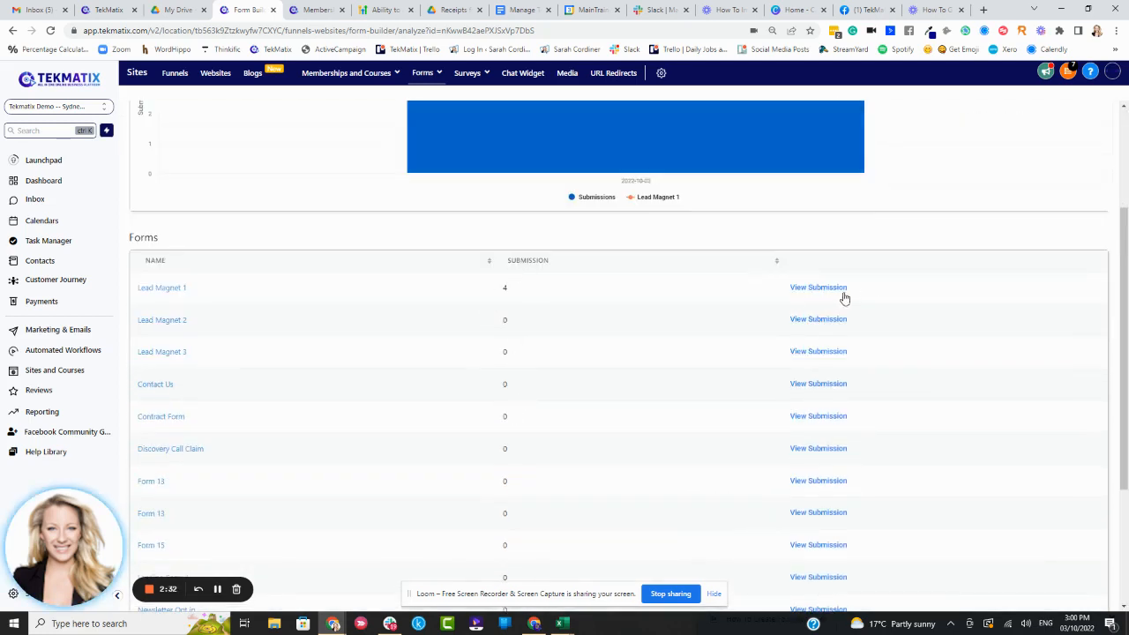
pyautogui.scroll(2, 838, 288)
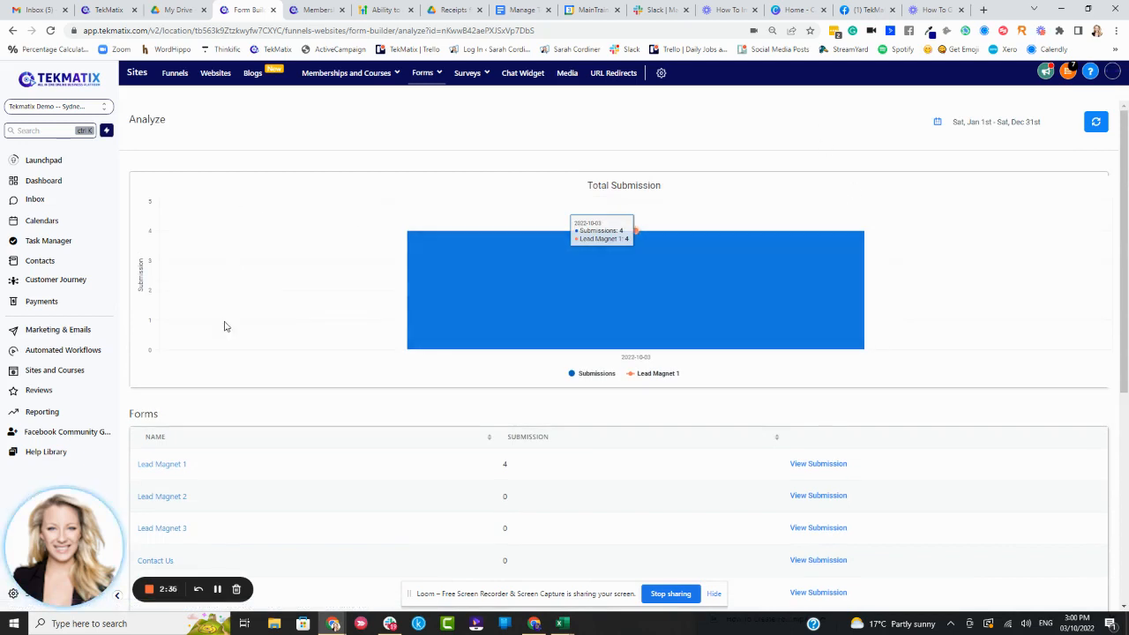
pyautogui.click(171, 465)
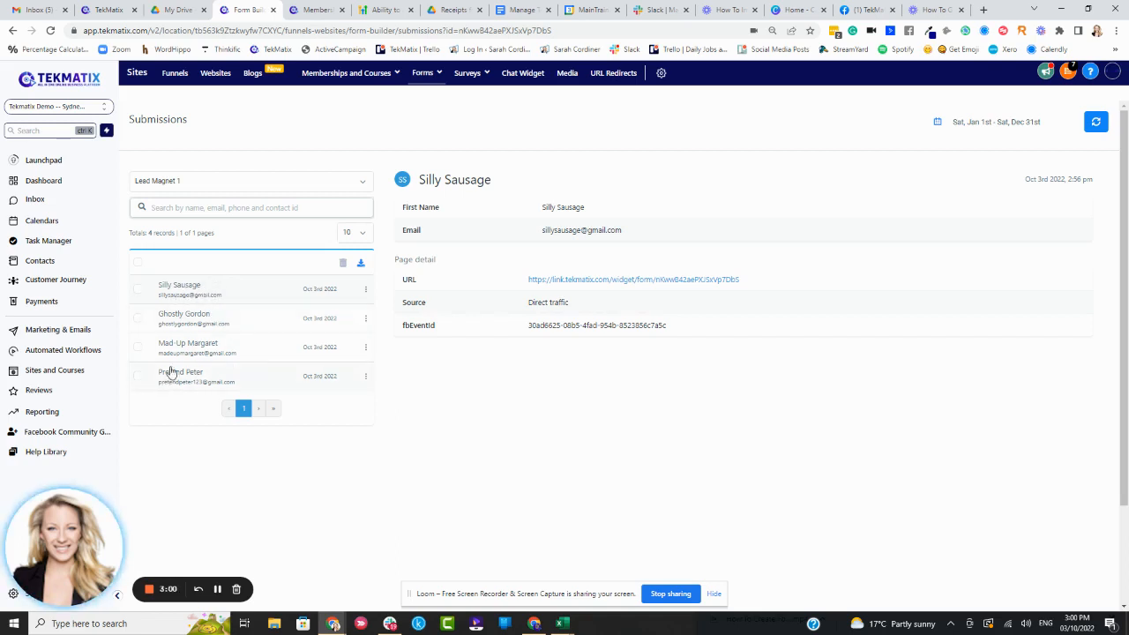
# Go to the contacts list and open the record of the fourth contact, a Lead Magnet 1 submitter.
pyautogui.click(40, 262)
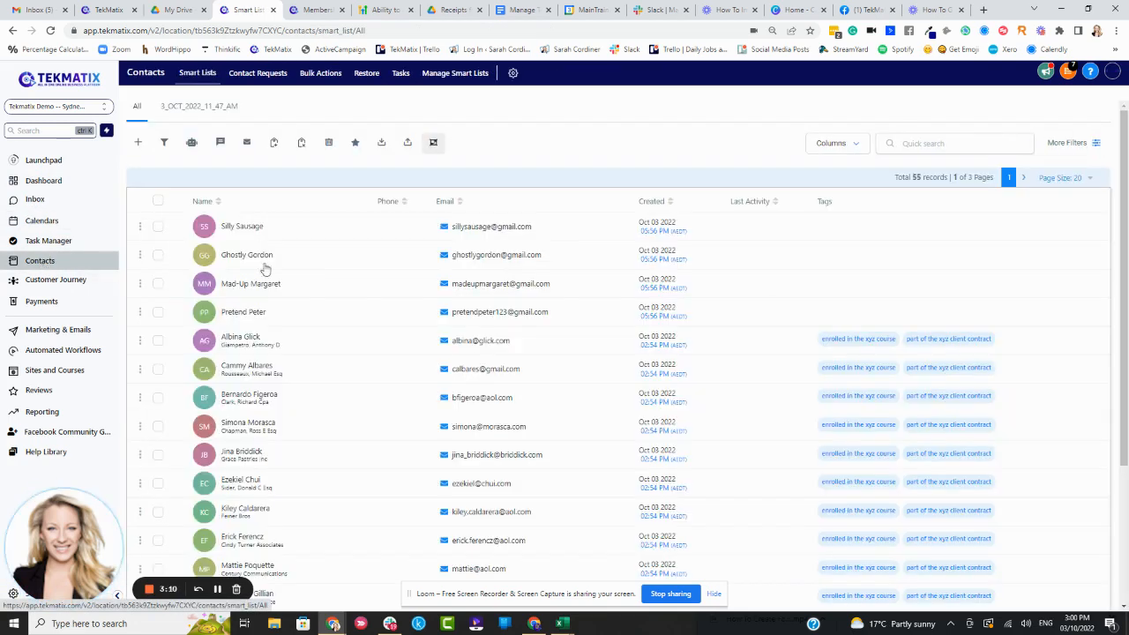
pyautogui.click(244, 315)
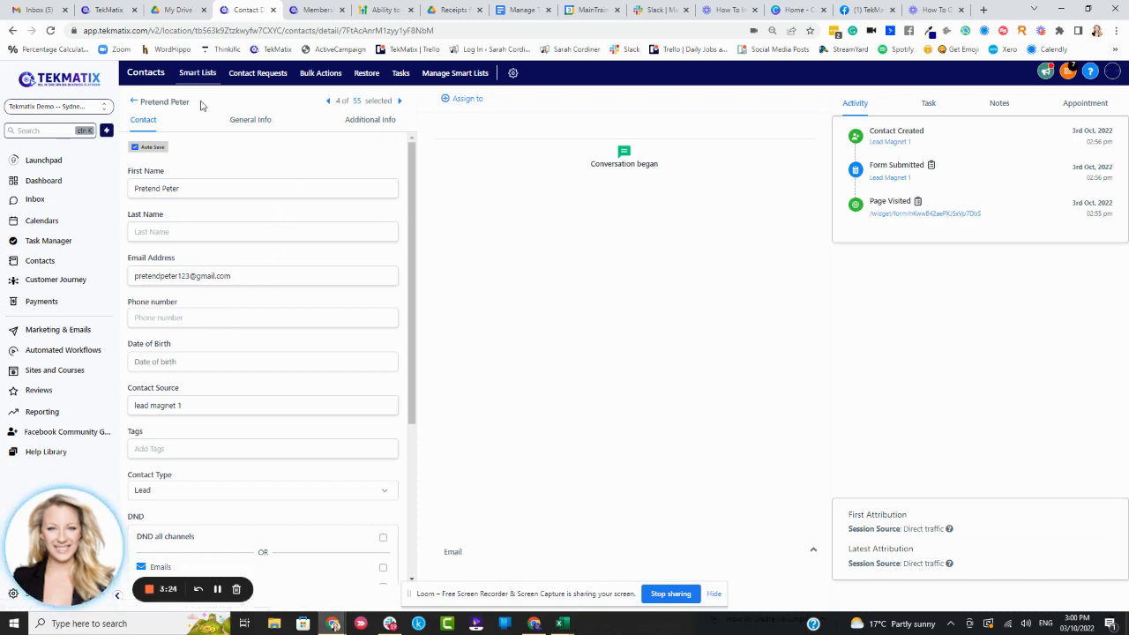
pyautogui.moveTo(200, 105); pyautogui.dragTo(143, 102)
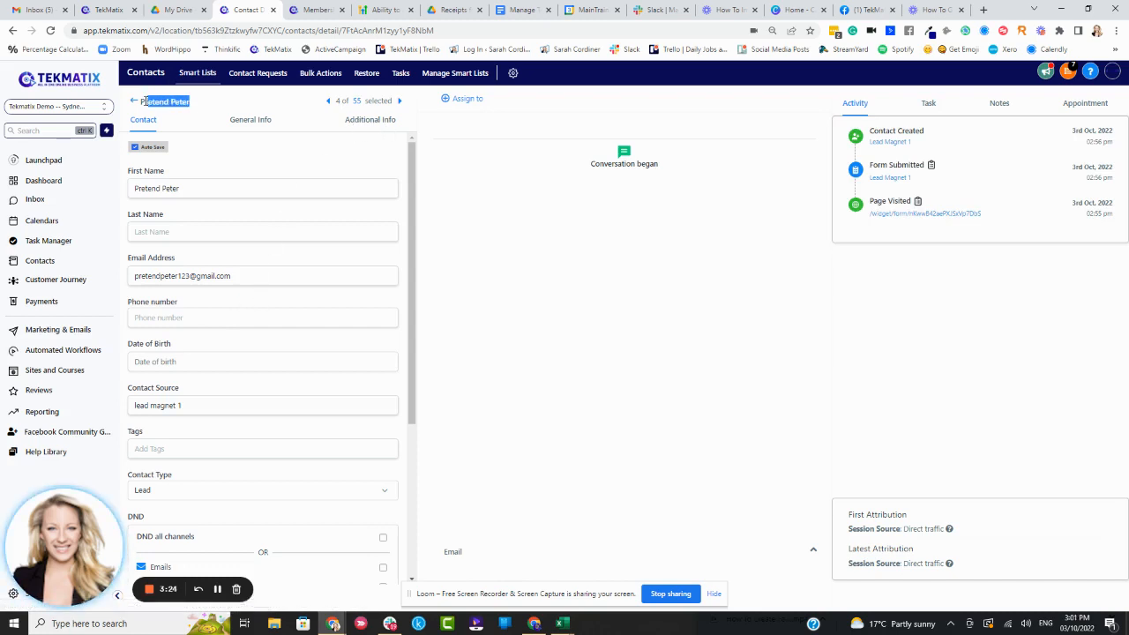
# Examine the custom fields in the contact's additional information, from the first field to the last.
pyautogui.click(371, 126)
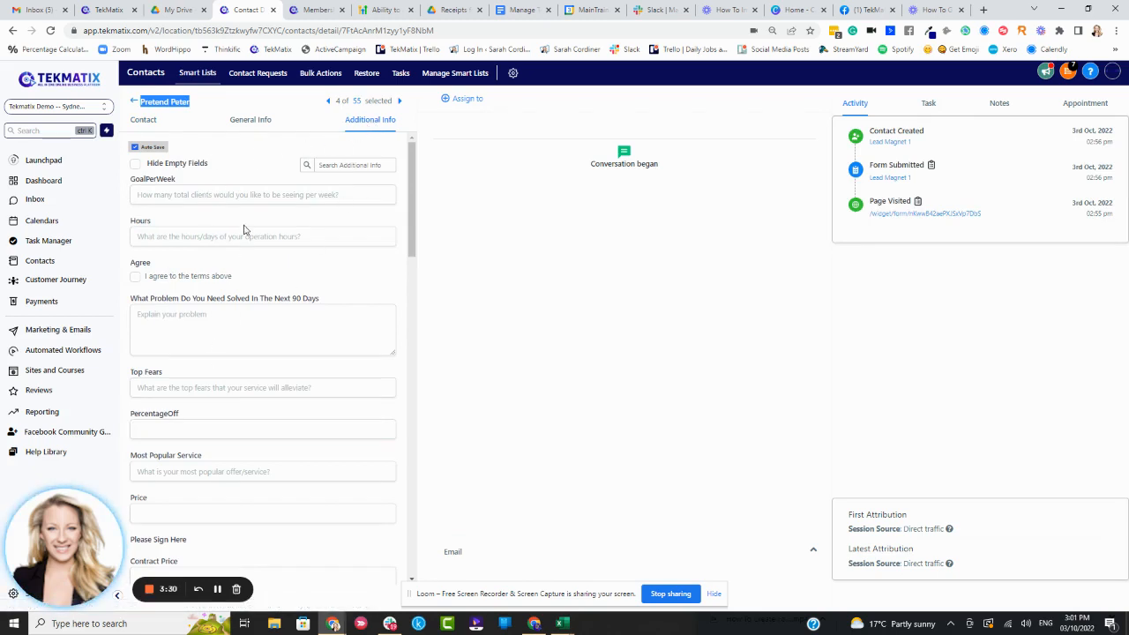
pyautogui.scroll(-4, 244, 229)
pyautogui.scroll(-12, 276, 439)
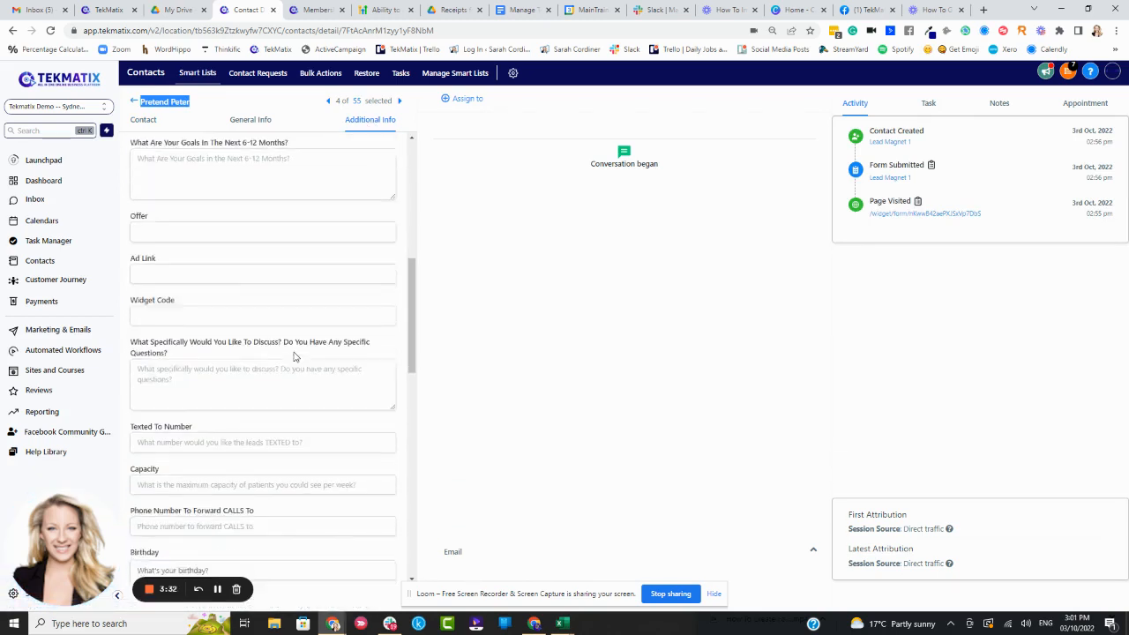
pyautogui.scroll(-6, 229, 467)
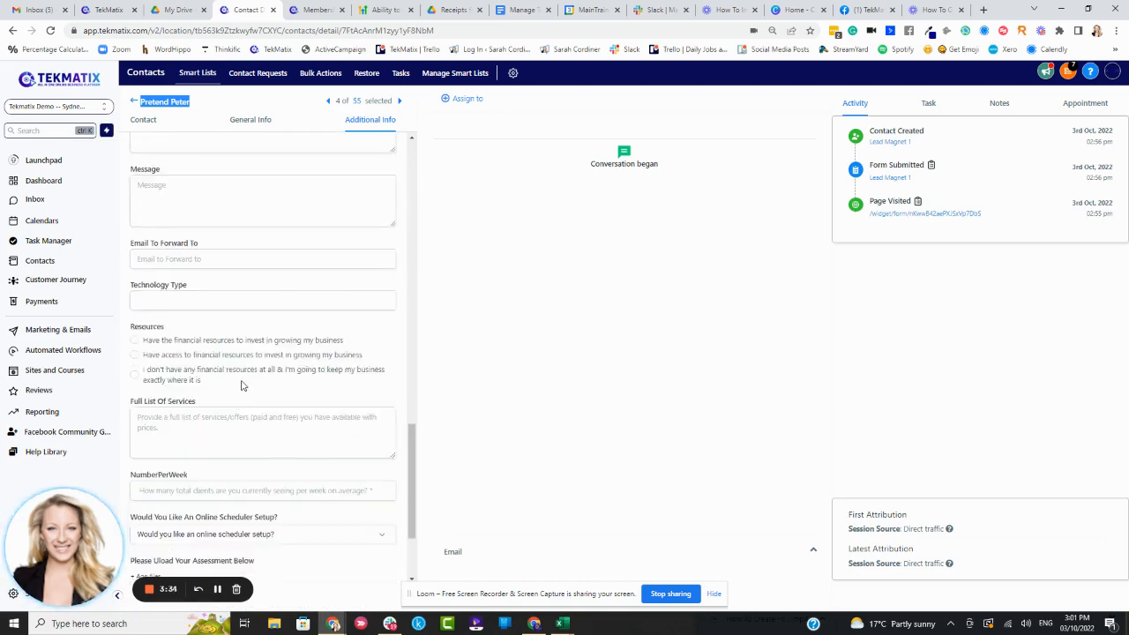
pyautogui.click(202, 112)
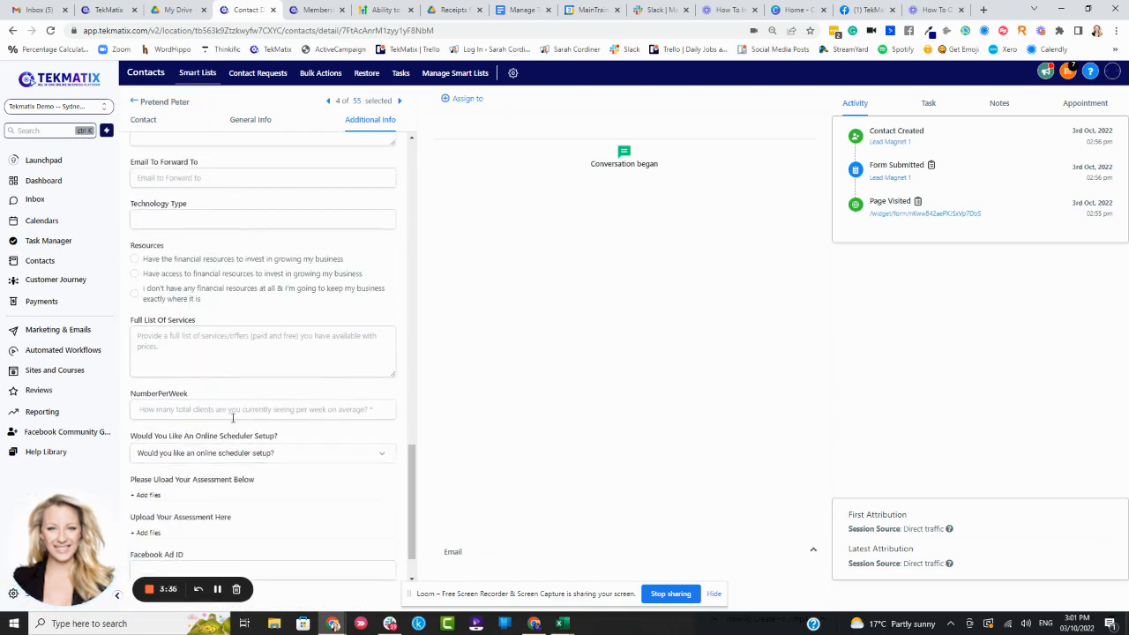
pyautogui.scroll(-1, 232, 416)
pyautogui.scroll(5, 309, 415)
pyautogui.scroll(15, 302, 405)
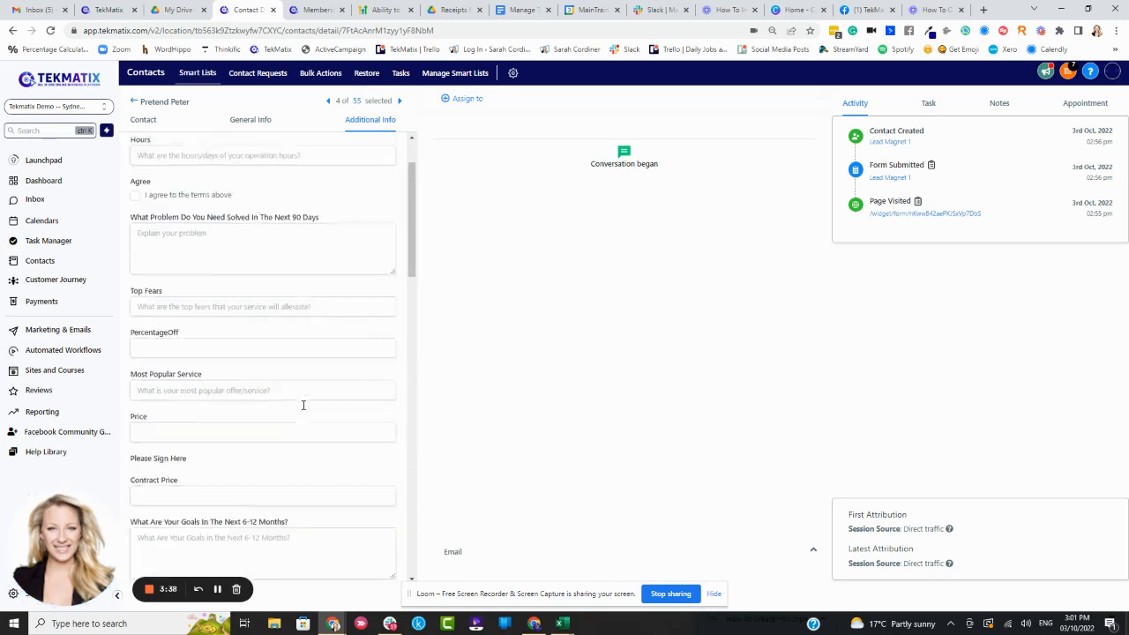